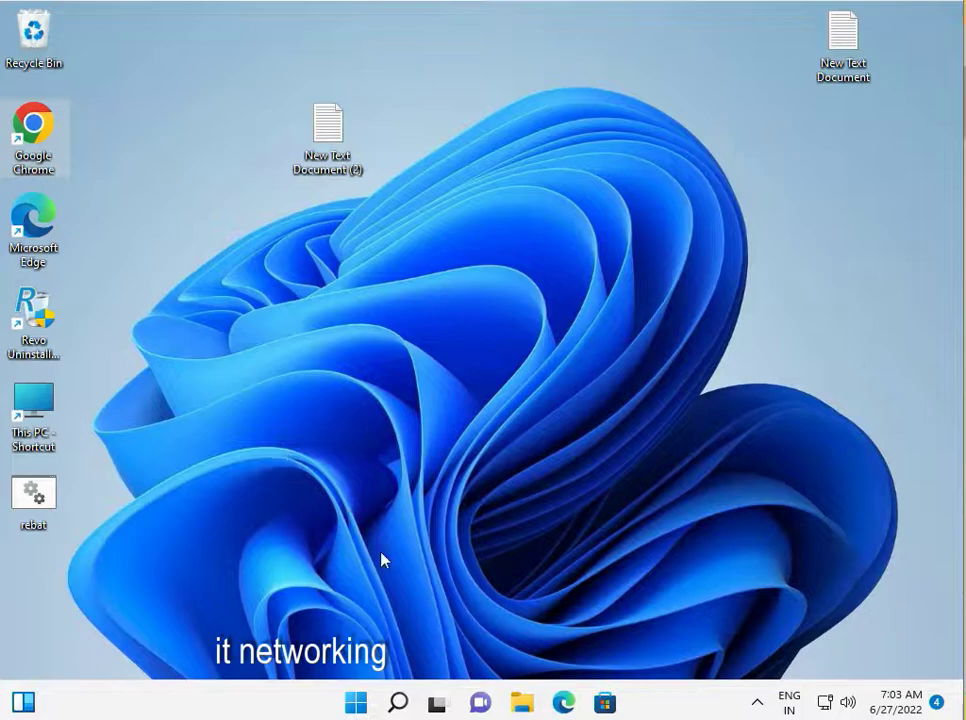
Open Chrome and go to the Windows drivers from the Synaptics DisplayLink downloads page, closing the search results tab.
double_click(53, 137)
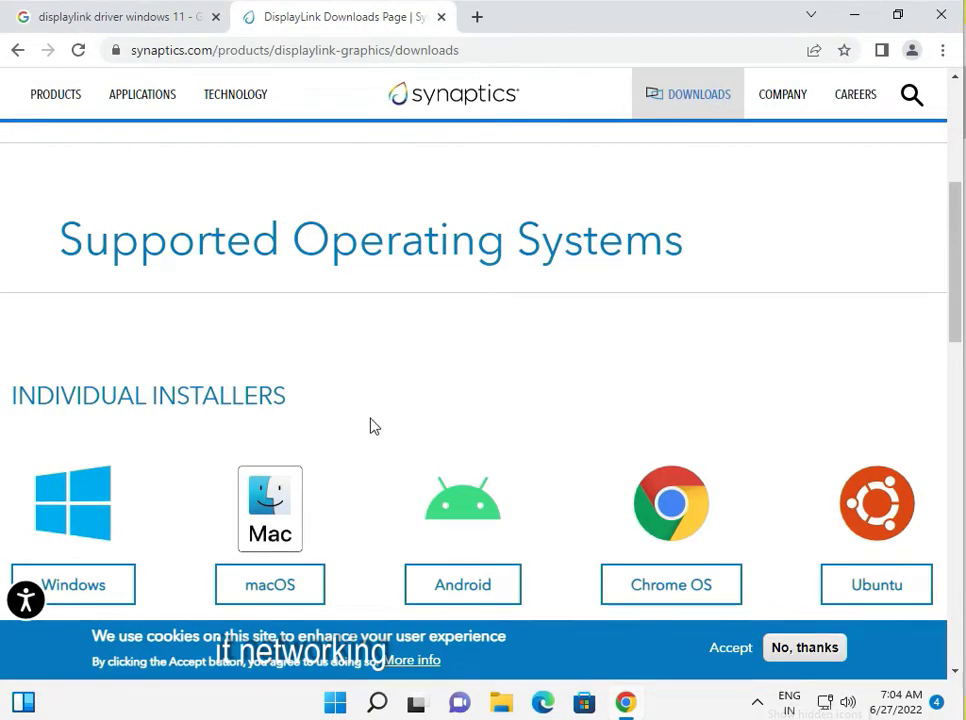
scroll(335, 387, "up", 4)
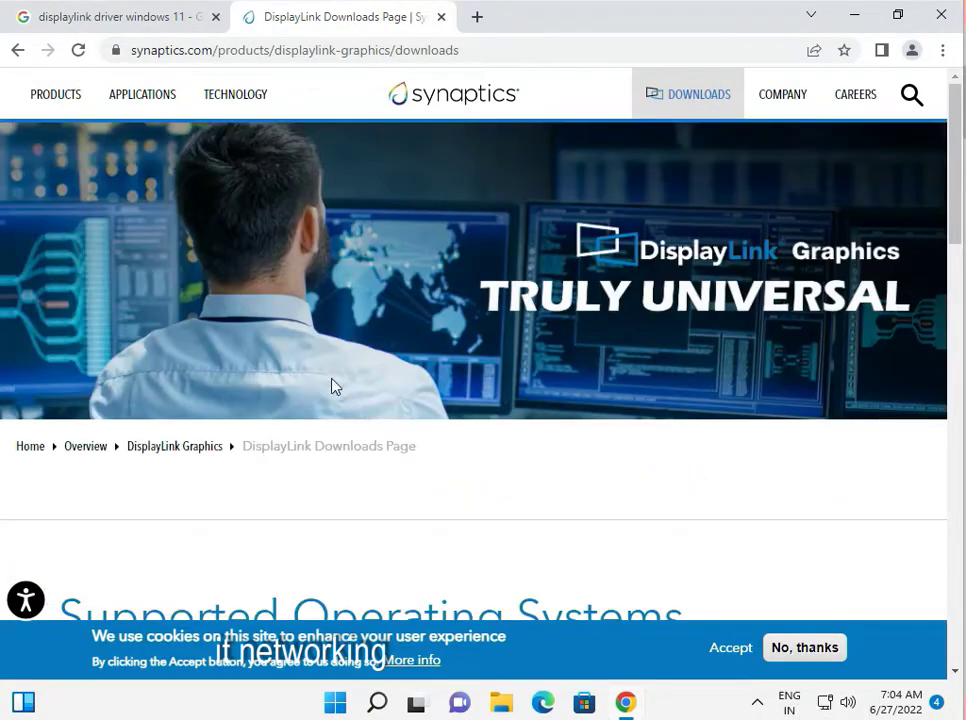
left_click(217, 17)
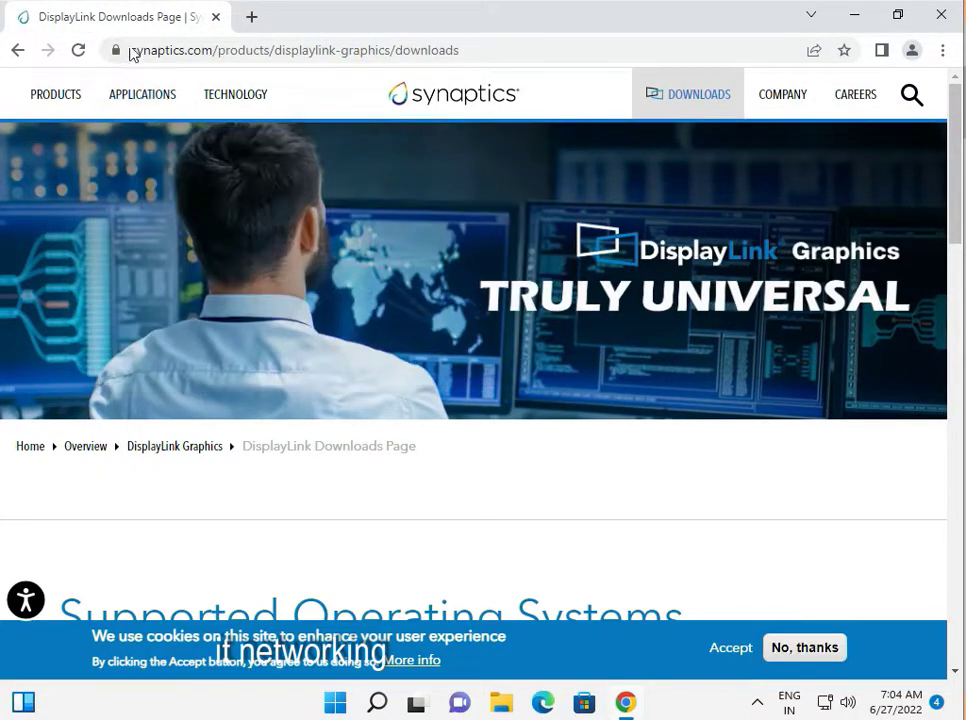
left_click_drag(237, 48, 241, 47)
scroll(313, 317, "down", 5)
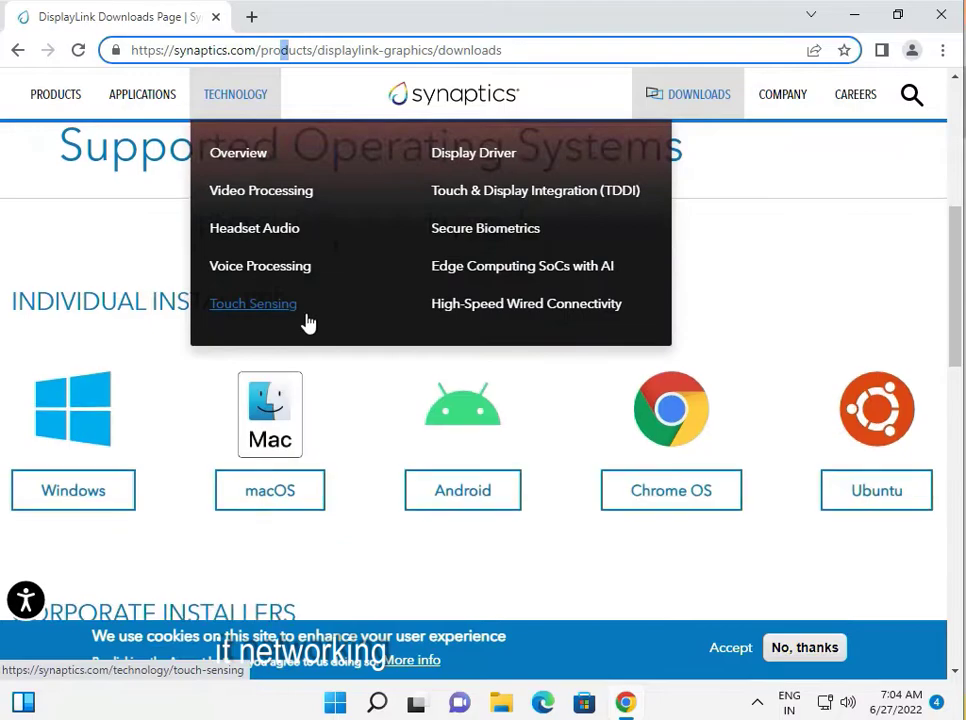
left_click(78, 501)
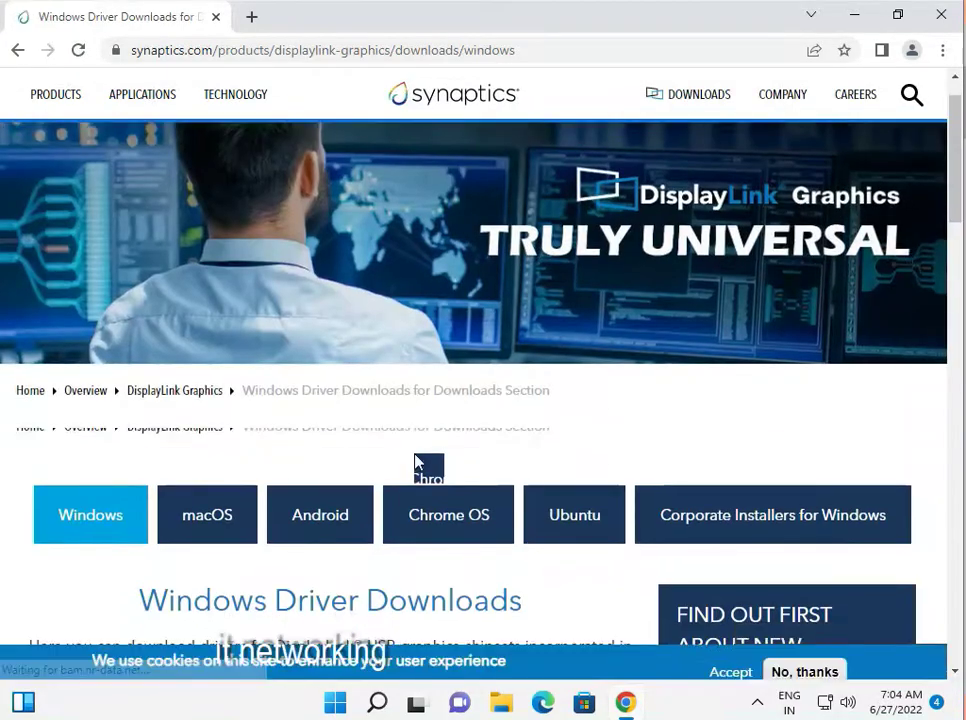
Find DisplayLink USB Graphics Software for Windows, release 10.2 M2, under Latest Official Drivers and request its download.
scroll(181, 395, "down", 1)
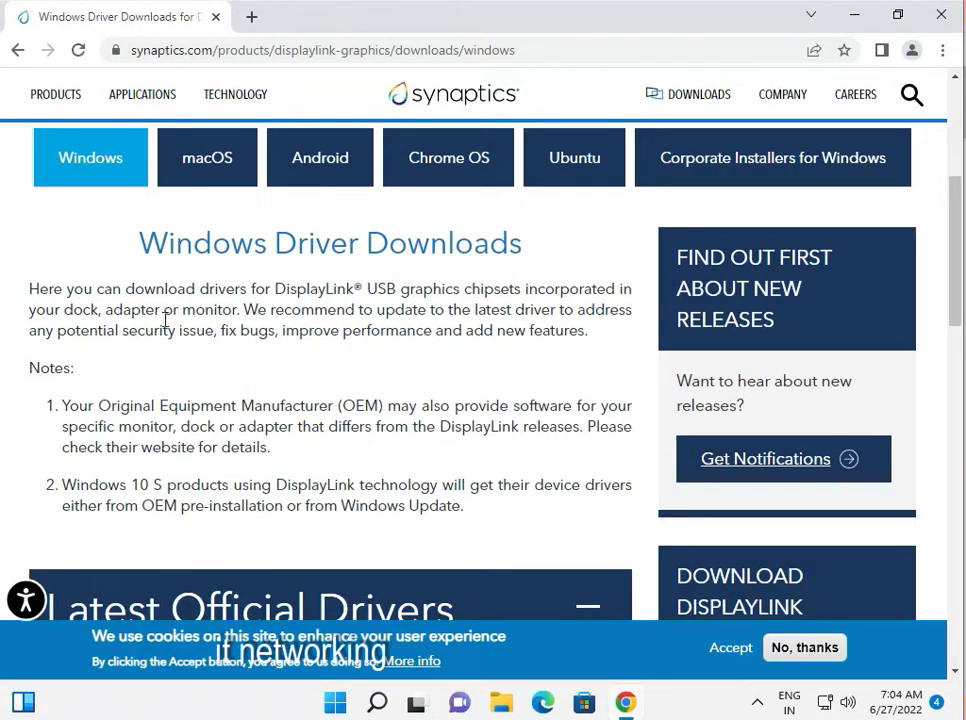
scroll(243, 408, "down", 5)
scroll(190, 390, "up", 1)
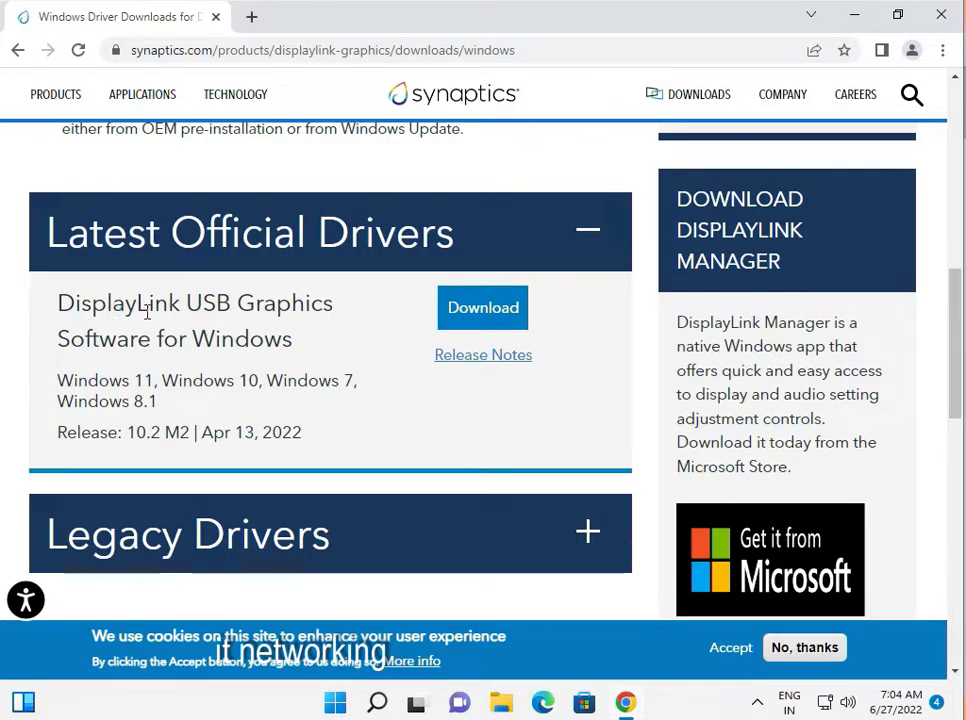
scroll(340, 349, "down", 2)
scroll(341, 349, "down", 2)
scroll(350, 347, "up", 4)
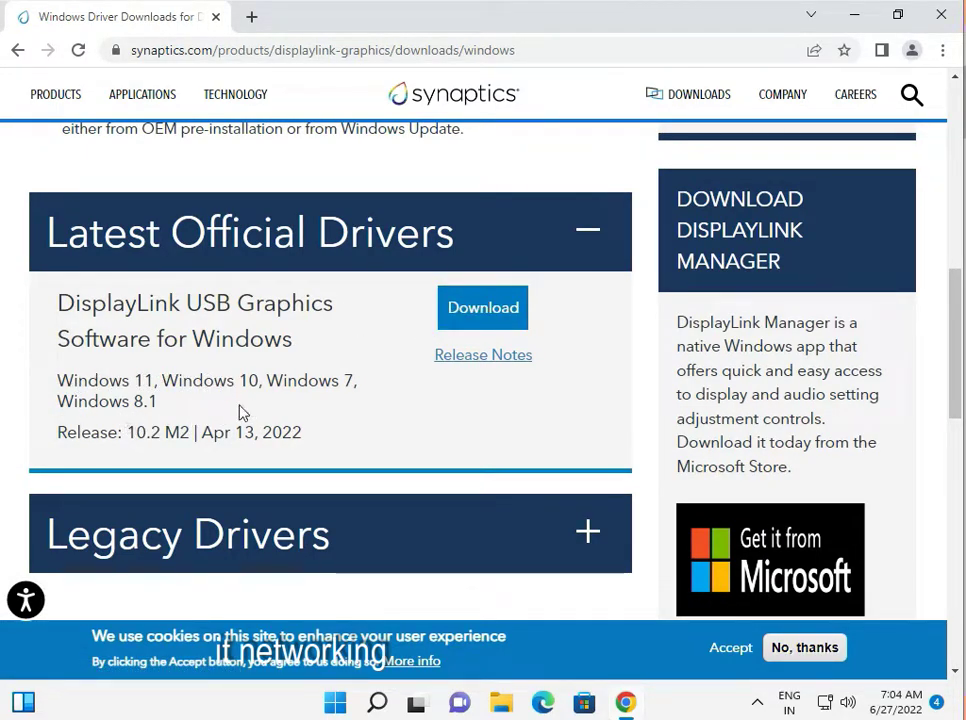
left_click(477, 325)
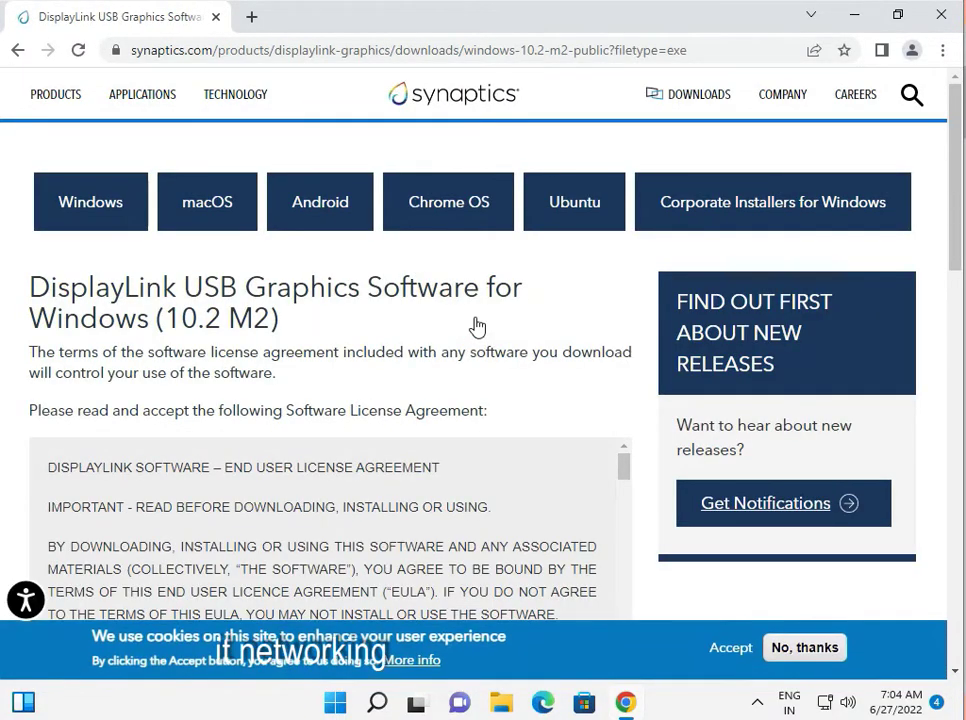
Accept the site's cookies and the software license agreement to download the DisplayLink USB Graphics installer.
scroll(490, 340, "down", 1)
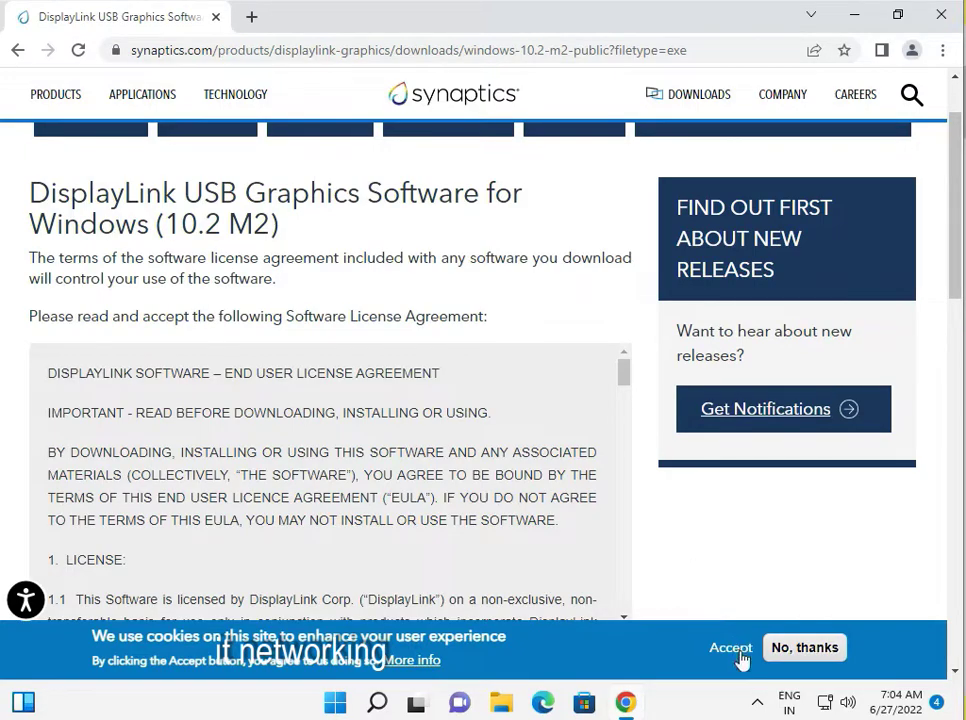
scroll(300, 468, "down", 5)
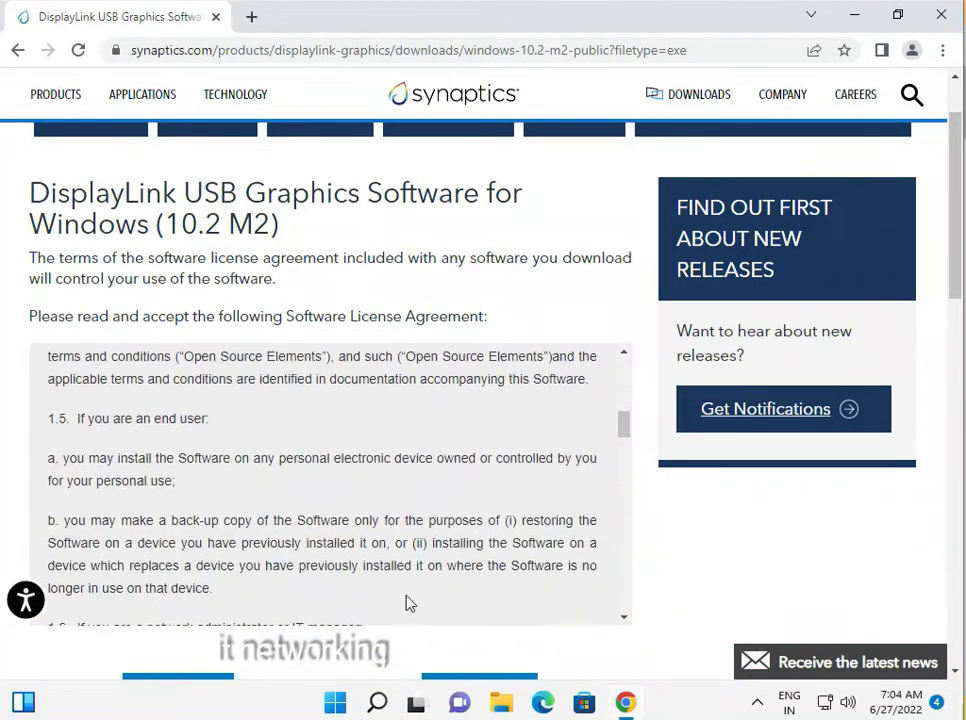
scroll(502, 651, "down", 2)
left_click(205, 515)
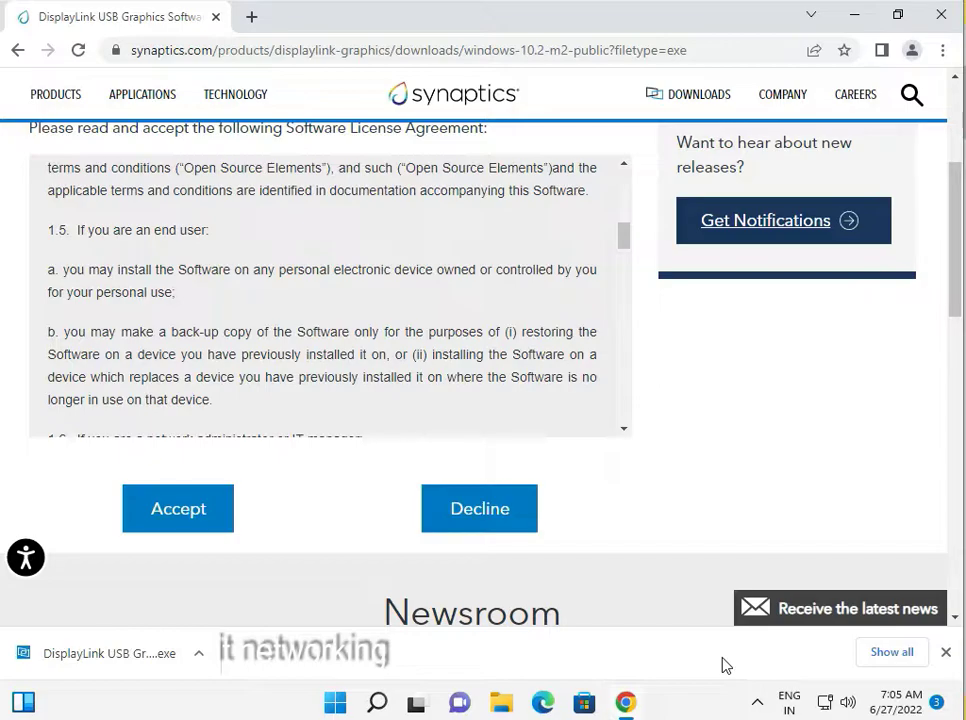
Run the downloaded DisplayLink installer with permission to change the device, and minimize the browser window.
left_click(199, 652)
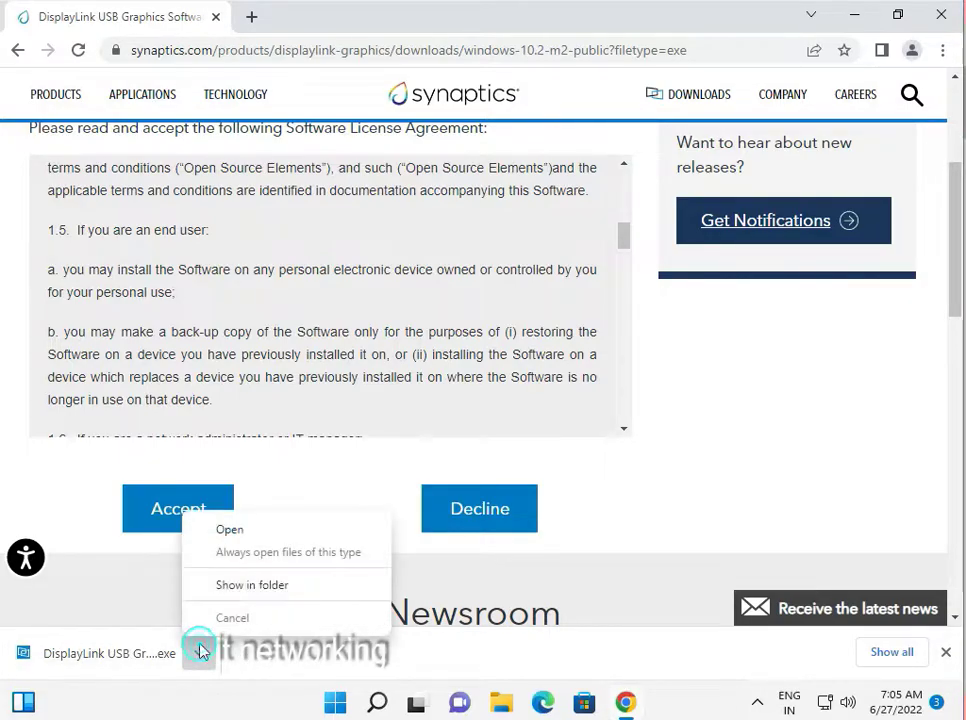
left_click(244, 531)
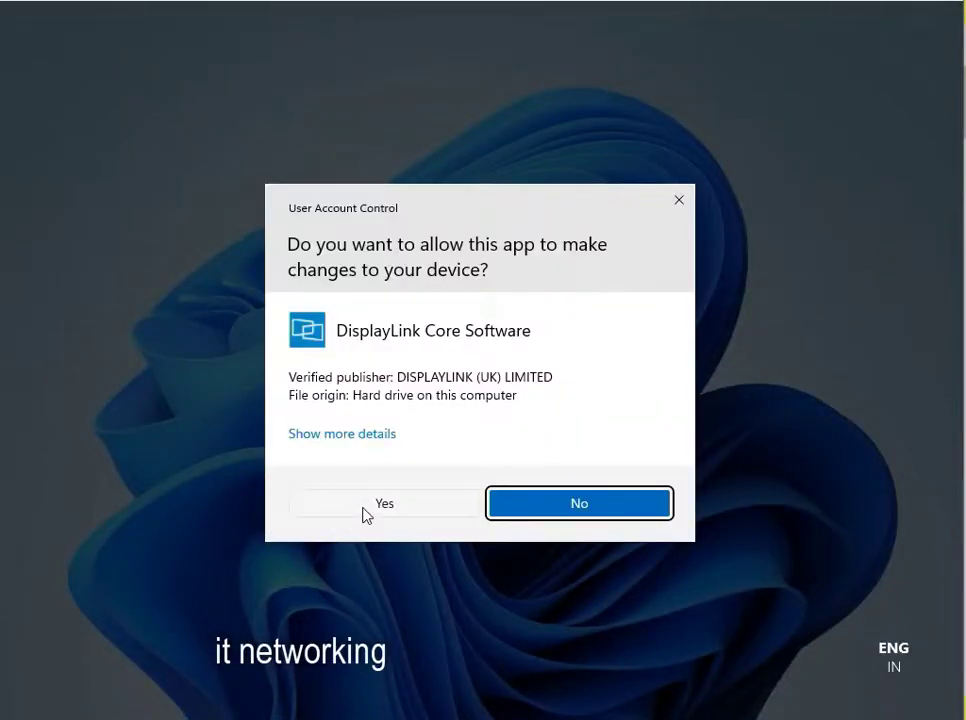
left_click(363, 508)
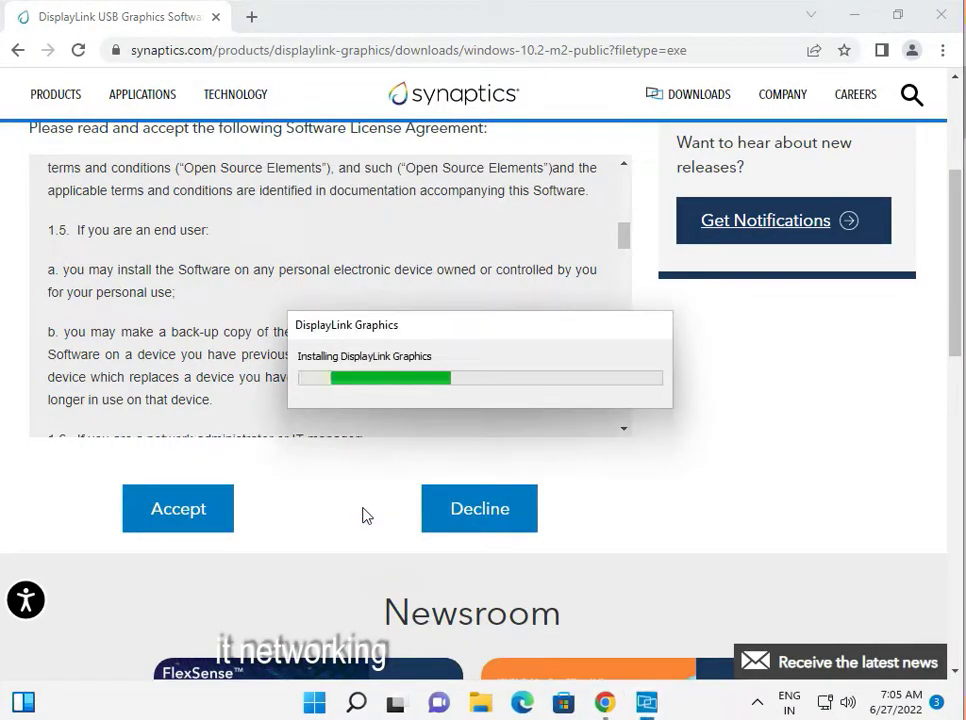
left_click(855, 15)
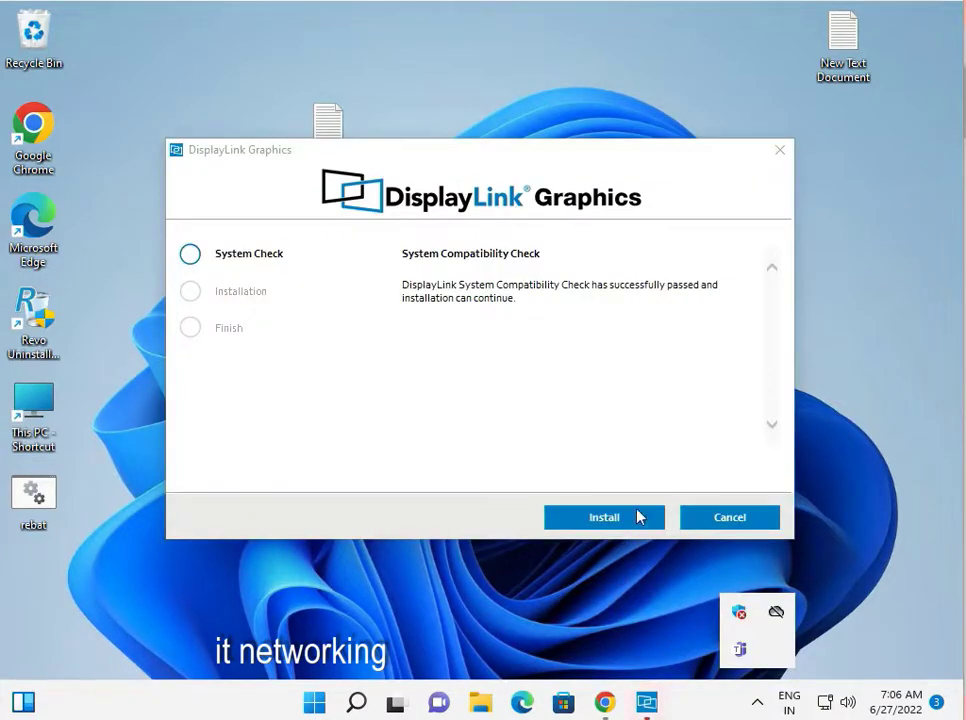
Install the DisplayLink Graphics software and finish the setup wizard.
left_click(656, 415)
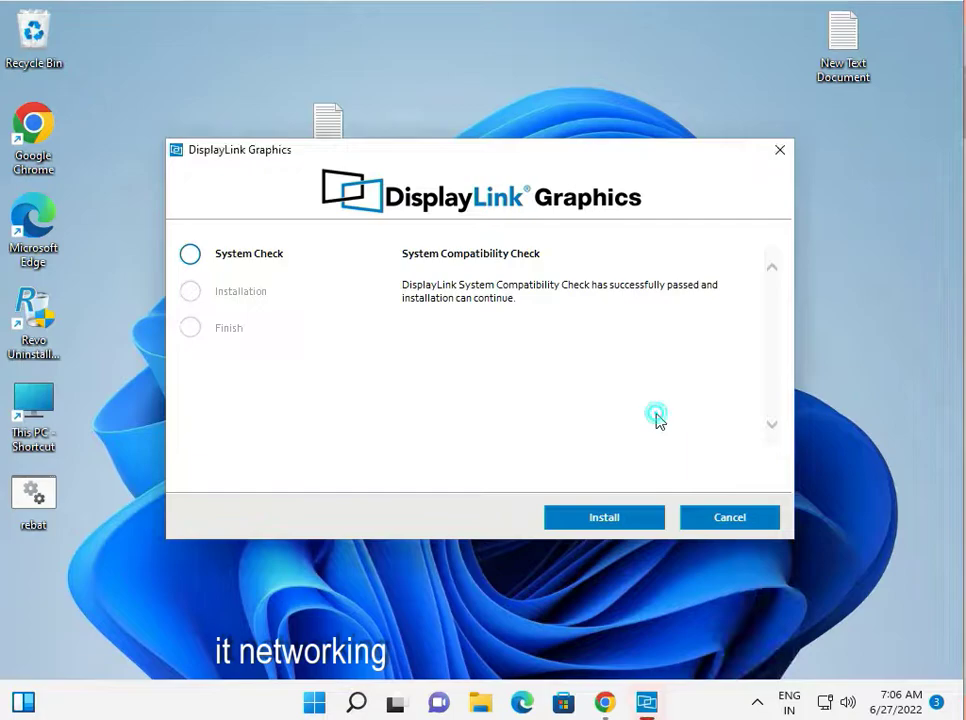
left_click(601, 521)
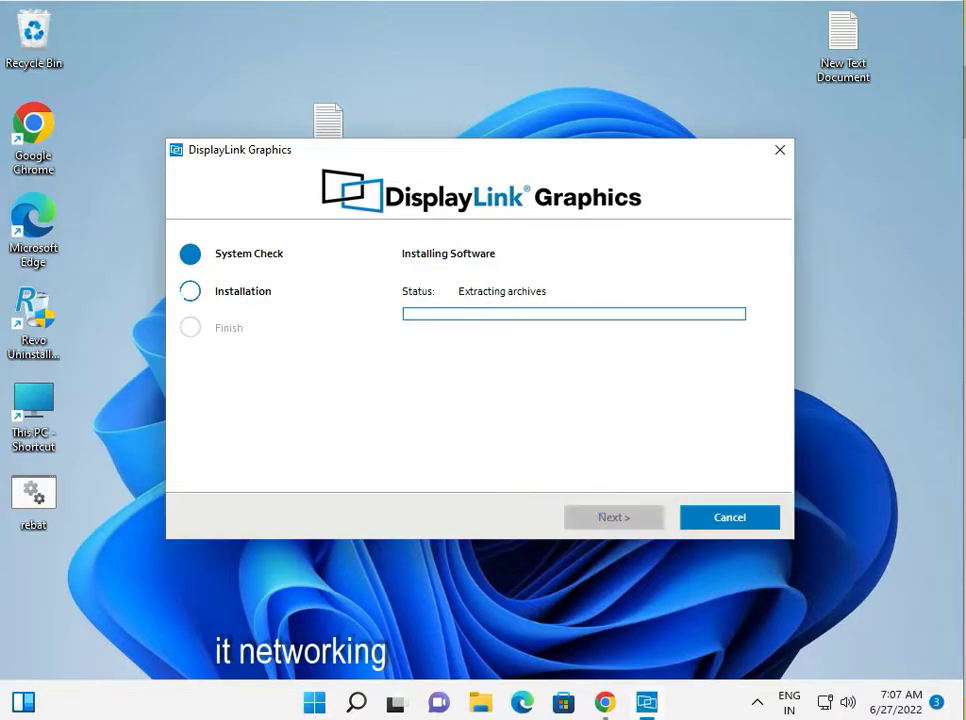
mouse_move(376, 715)
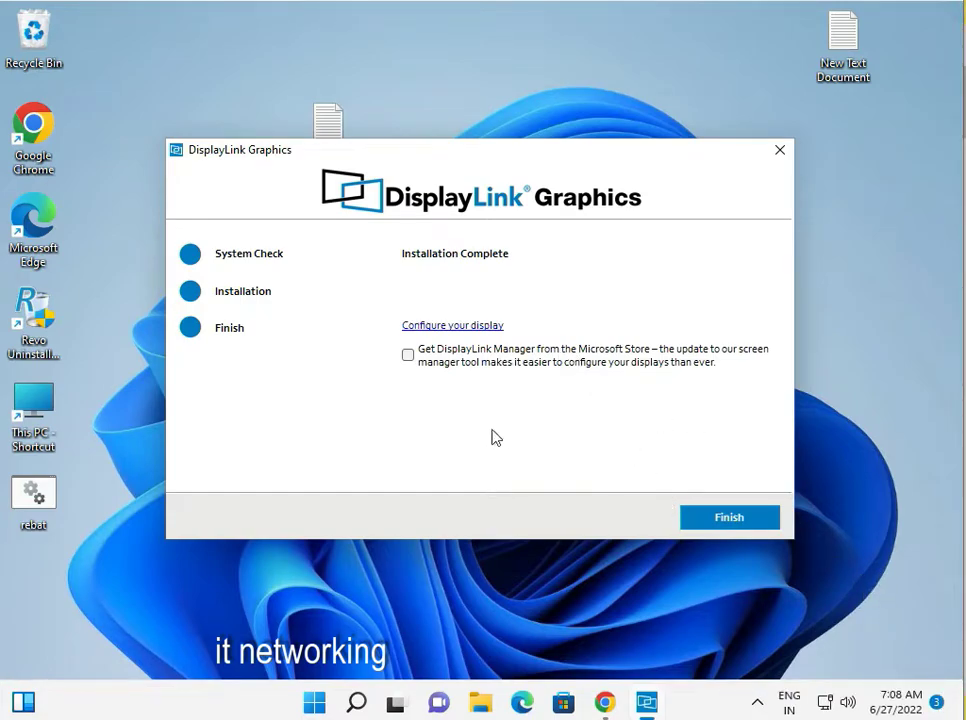
left_click(689, 530)
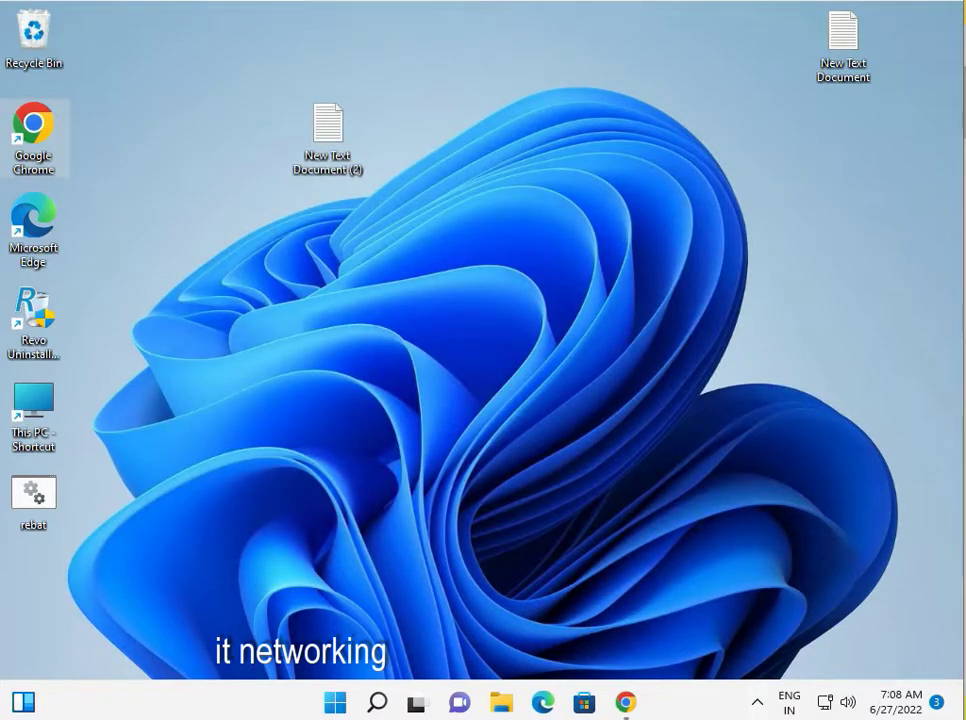
Examine the multiple displays and graphics options in the Windows display settings, and close Settings.
left_click(333, 703)
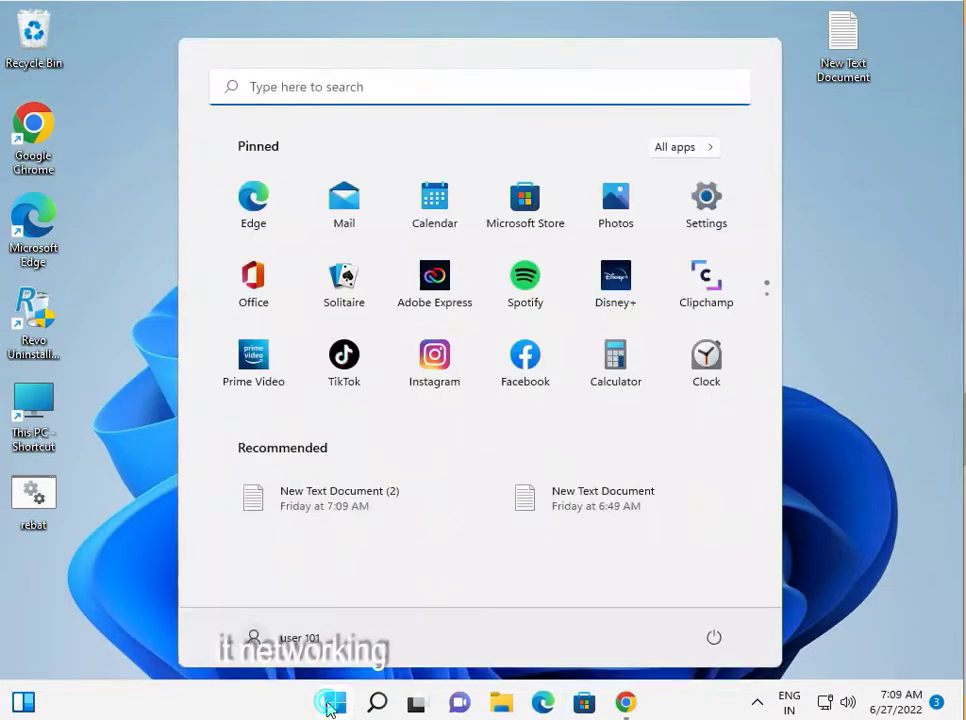
left_click(717, 213)
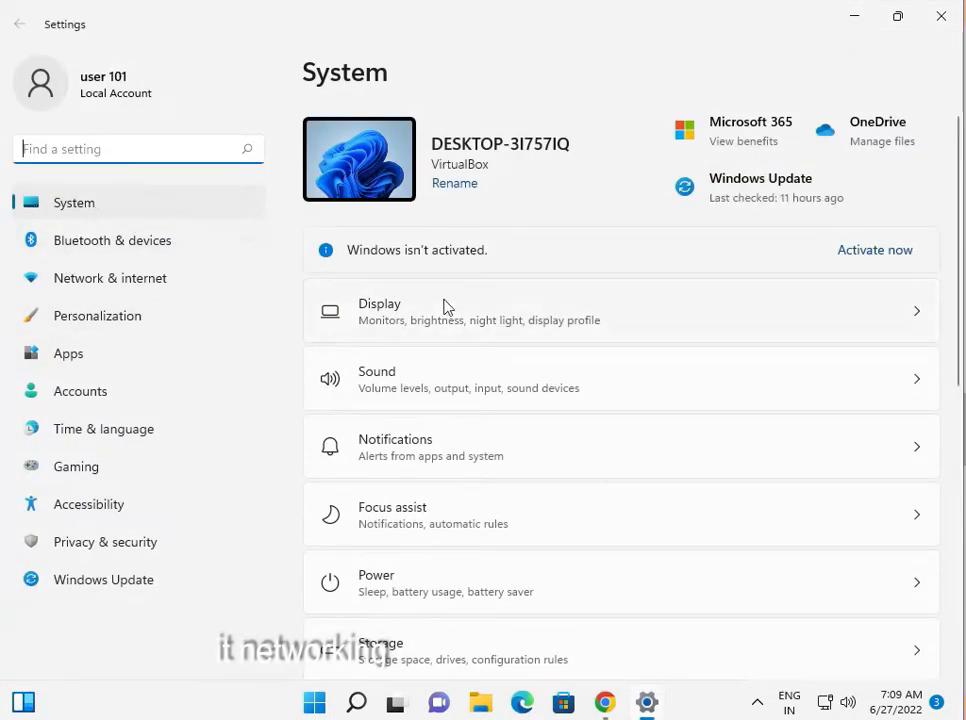
left_click(456, 312)
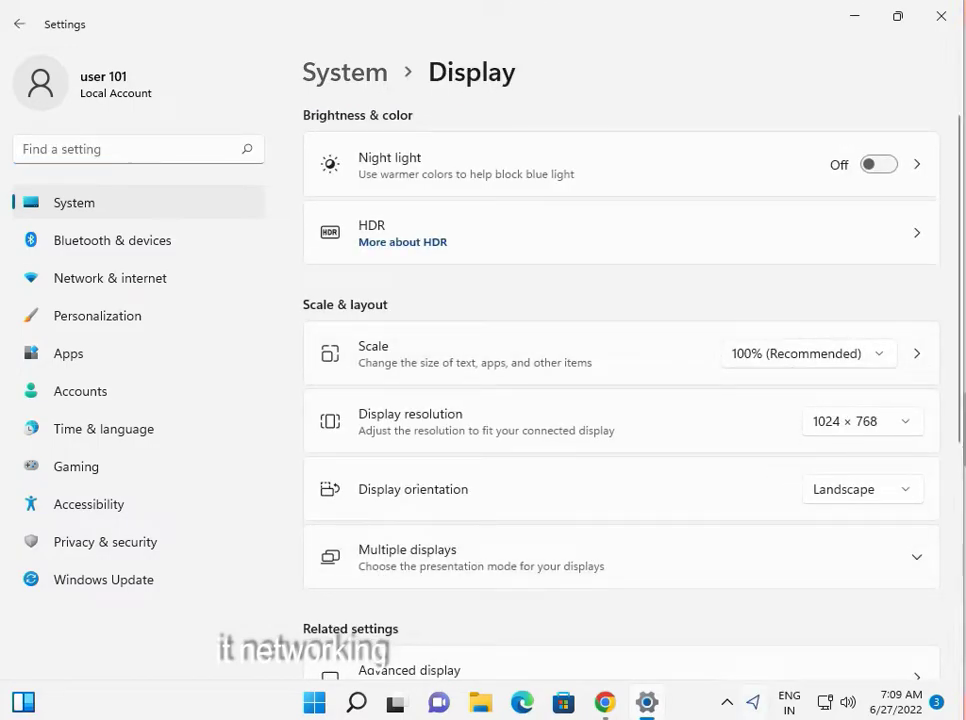
left_click(516, 566)
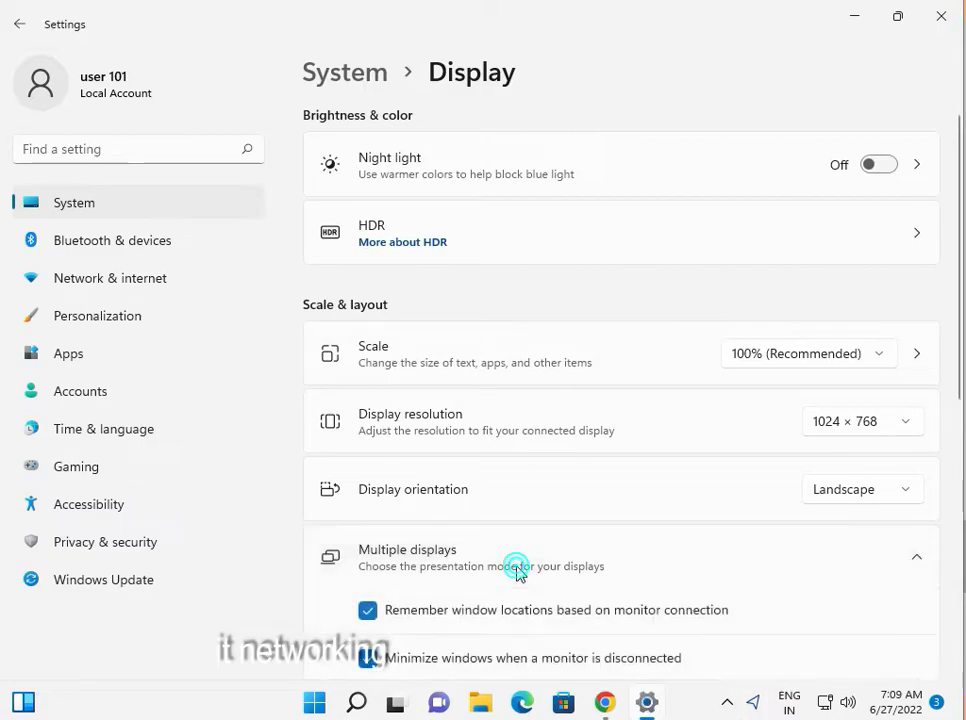
scroll(605, 576, "down", 2)
scroll(605, 576, "down", 5)
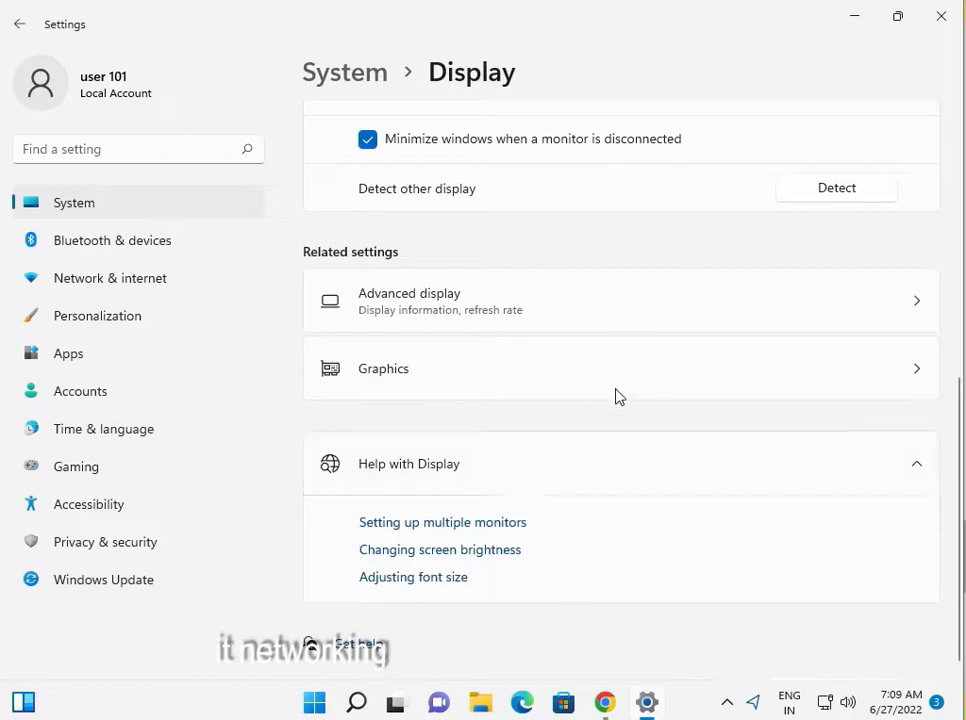
left_click(655, 372)
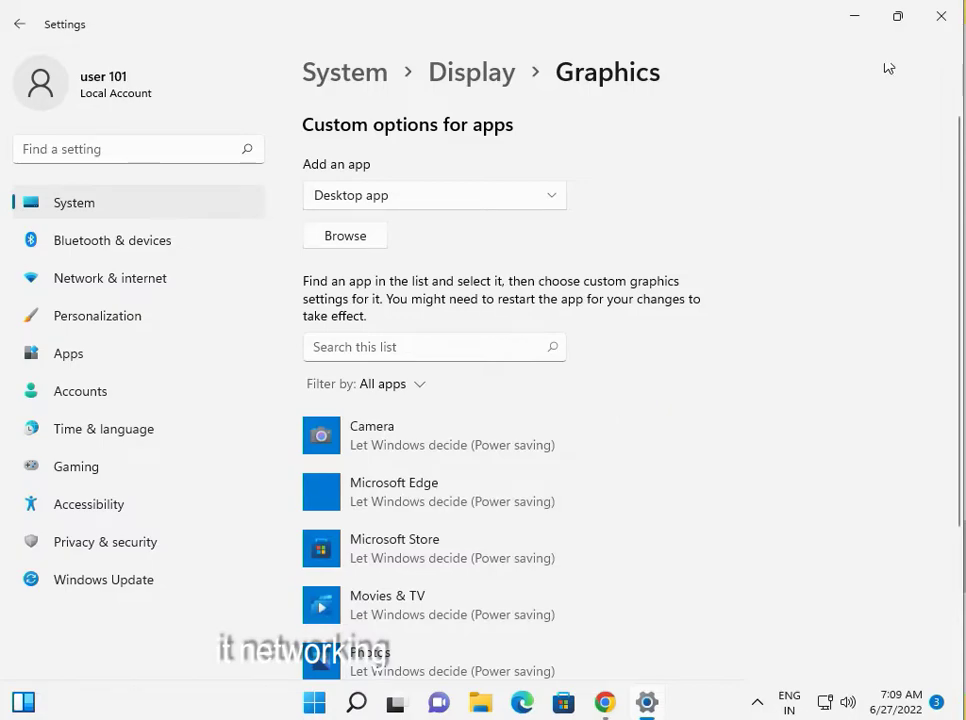
left_click(942, 16)
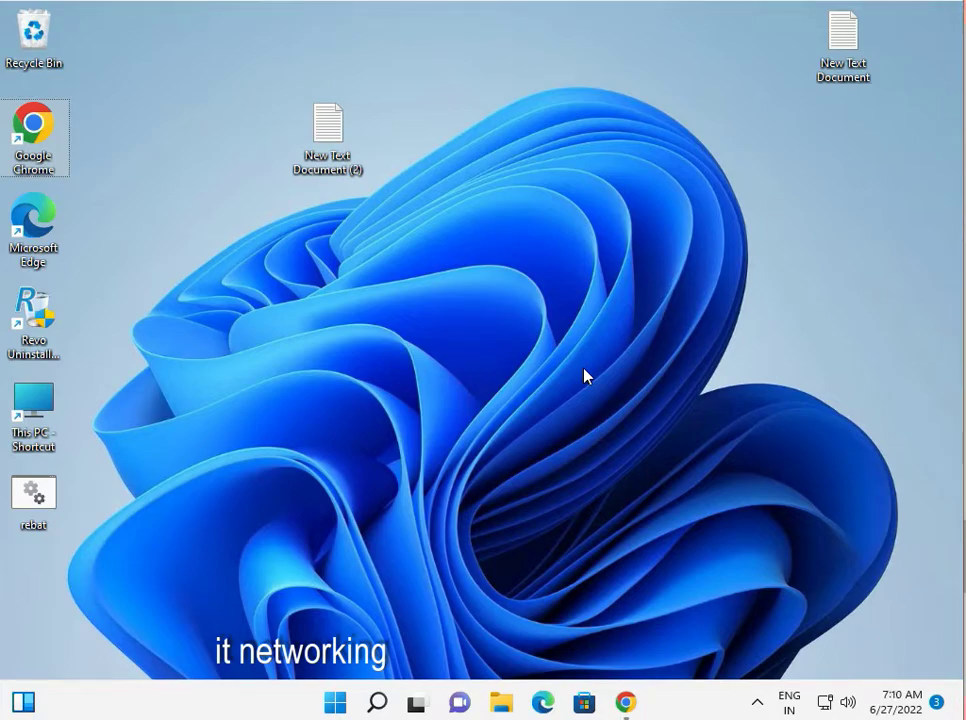
Check the Windows projection options and open the full display settings from there.
key("super+p")
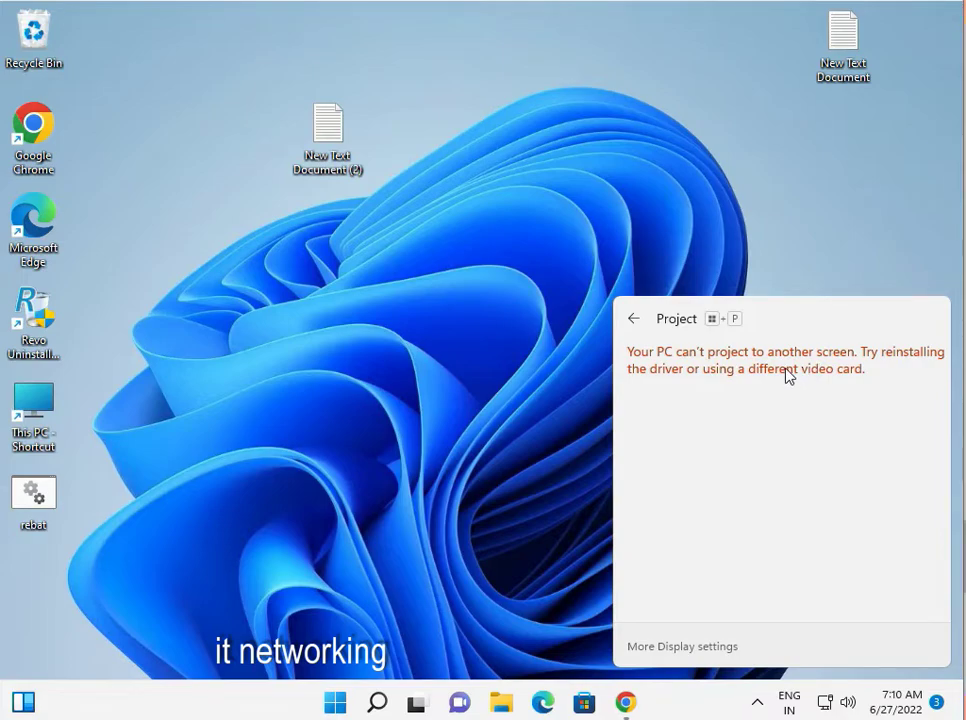
left_click(700, 647)
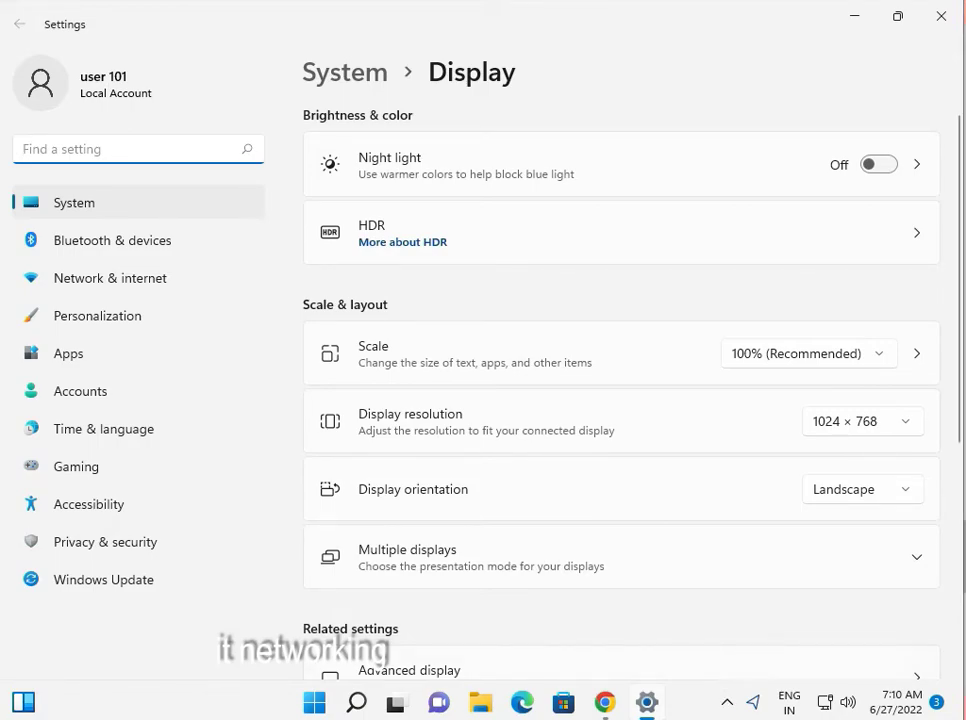
left_click(618, 431)
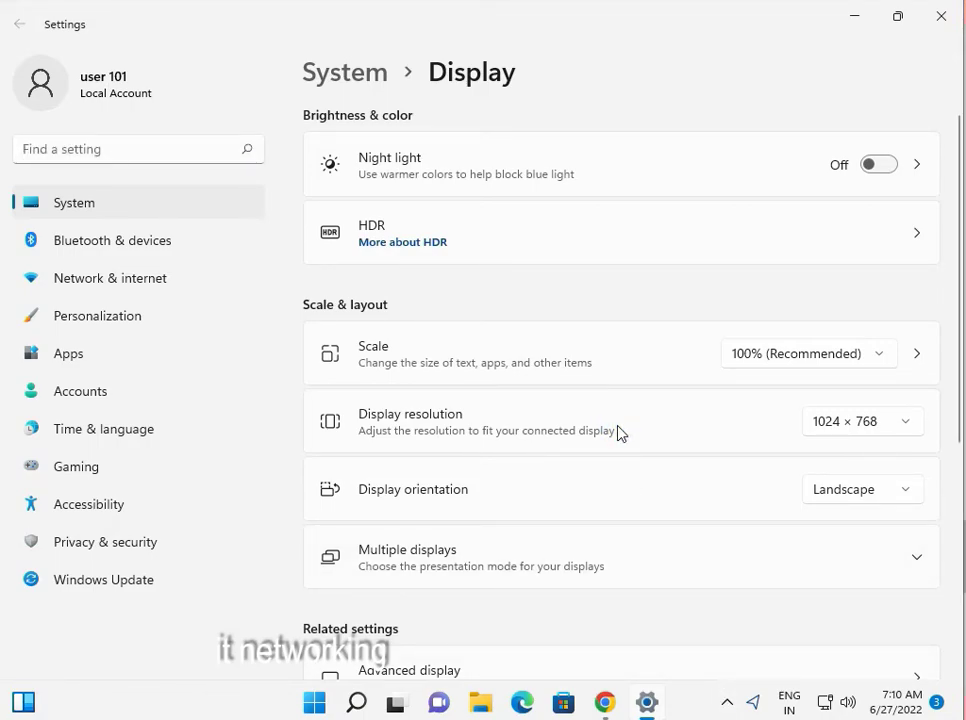